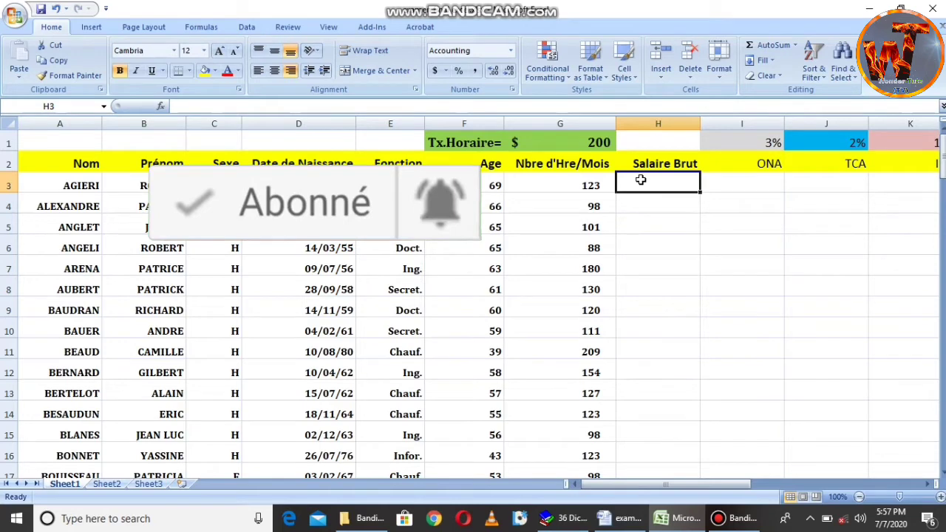
# - Enter the salary formula =G3*G1 in H3
pyautogui.write('=')
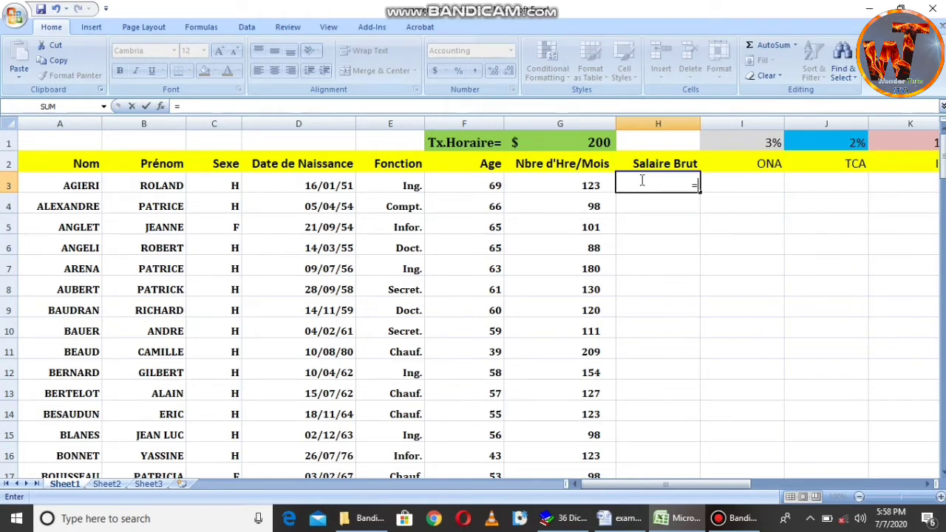
pyautogui.click(584, 186)
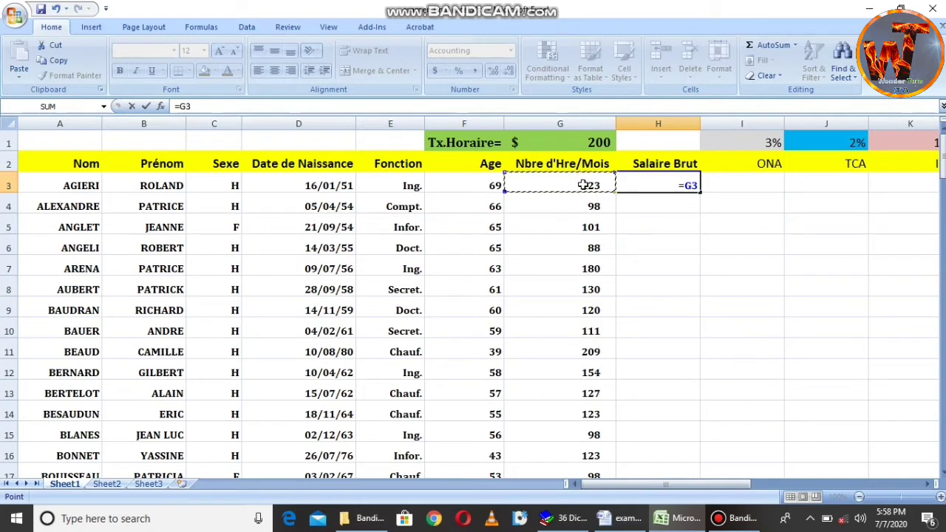
pyautogui.write('*')
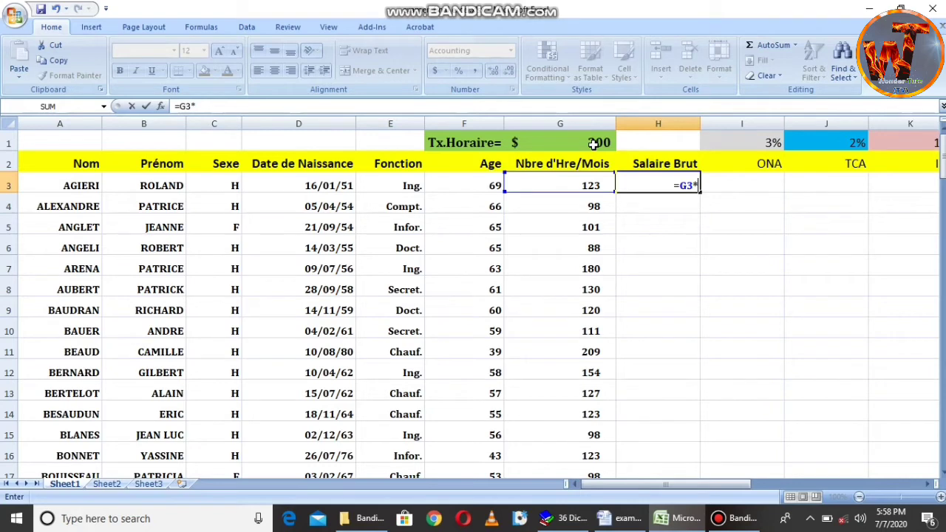
pyautogui.click(592, 144)
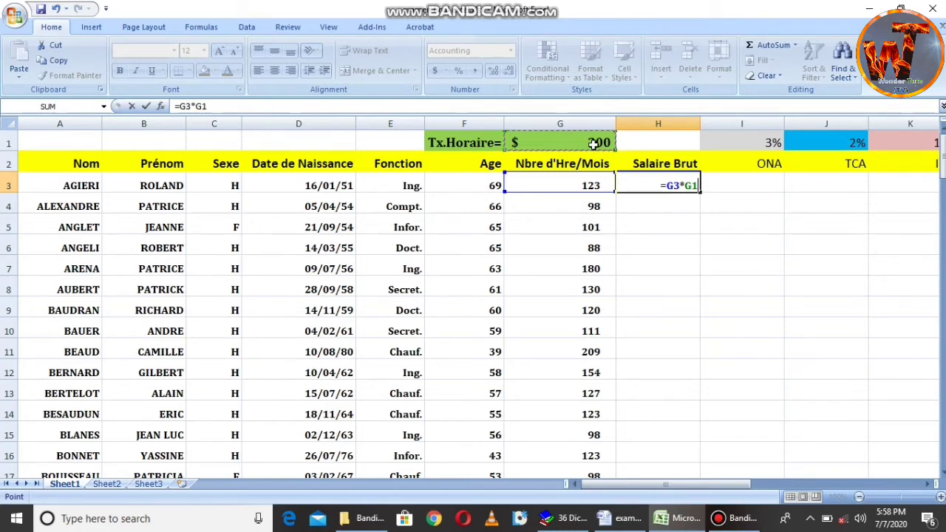
pyautogui.press('Return')
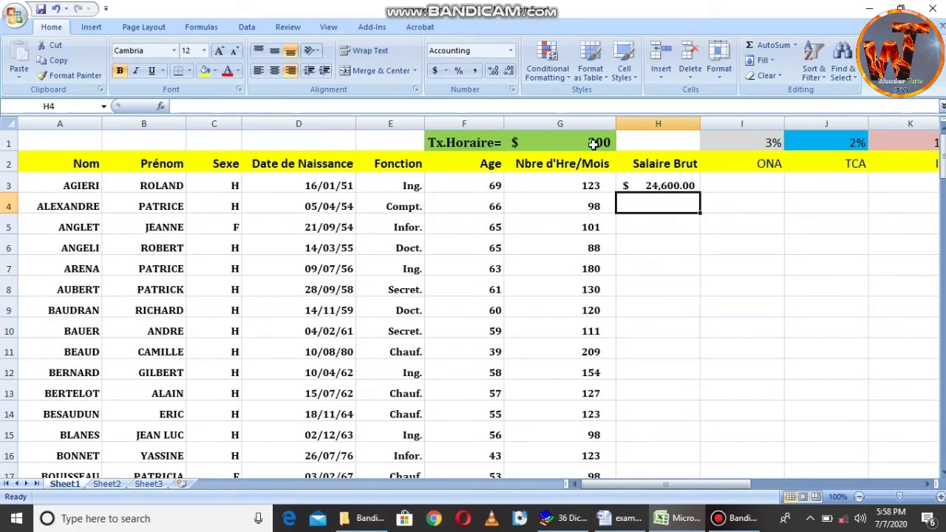
# - Copy the H3 formula to H4, then undo the #VALUE! result and clear H3
pyautogui.click(657, 186)
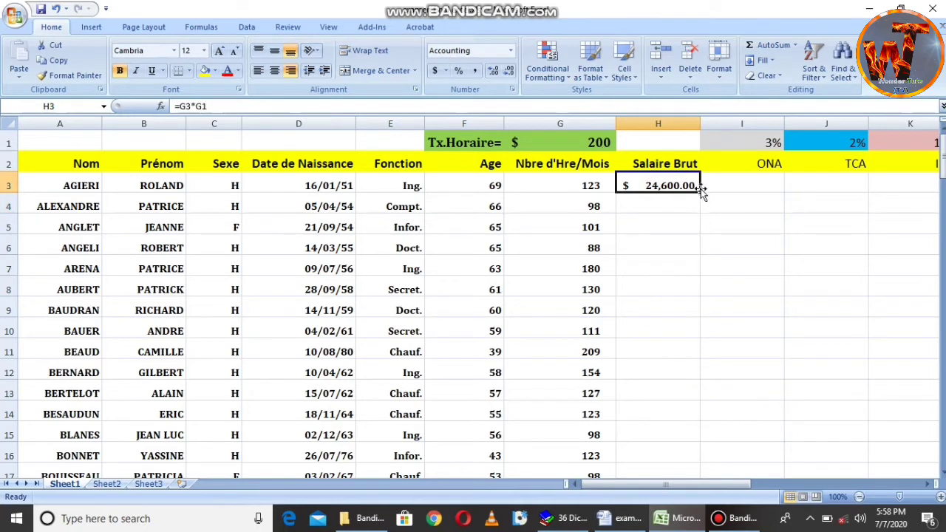
pyautogui.moveTo(700, 190); pyautogui.dragTo(702, 209)
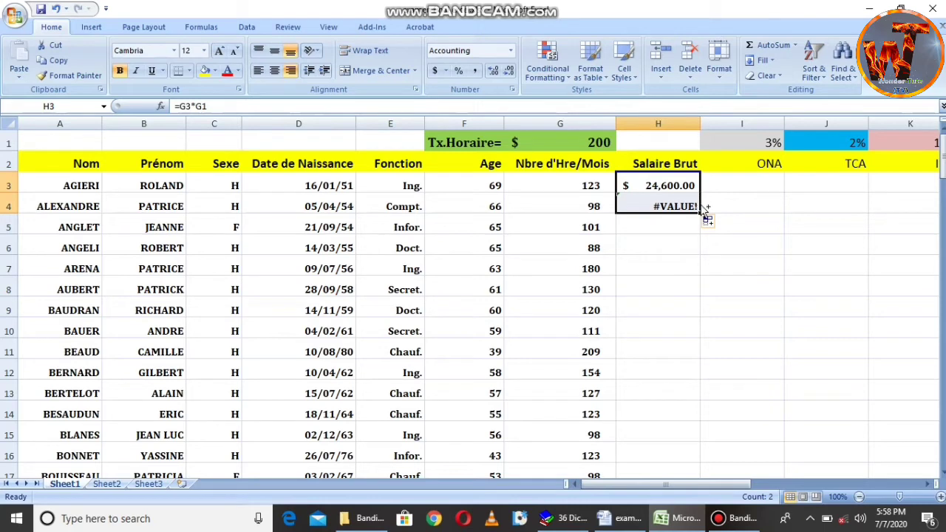
pyautogui.hotkey('ctrl', 'z')
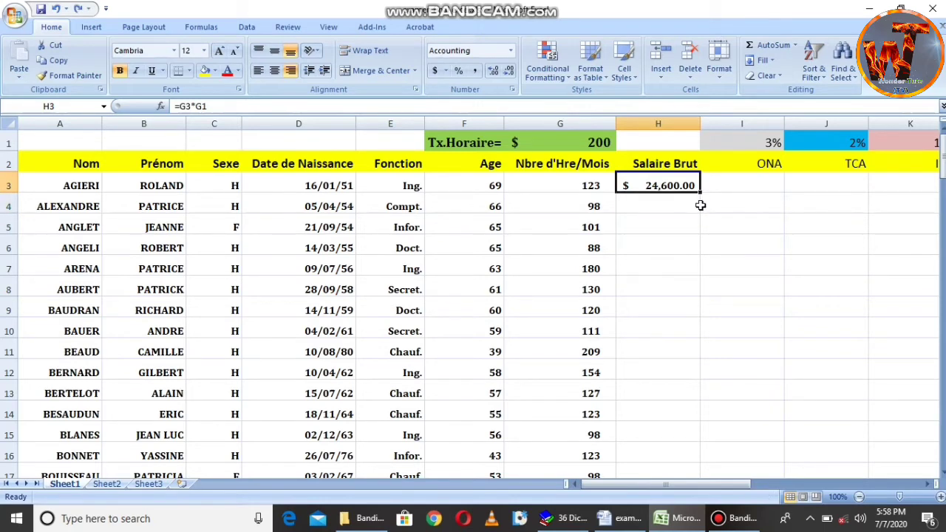
pyautogui.press('Delete')
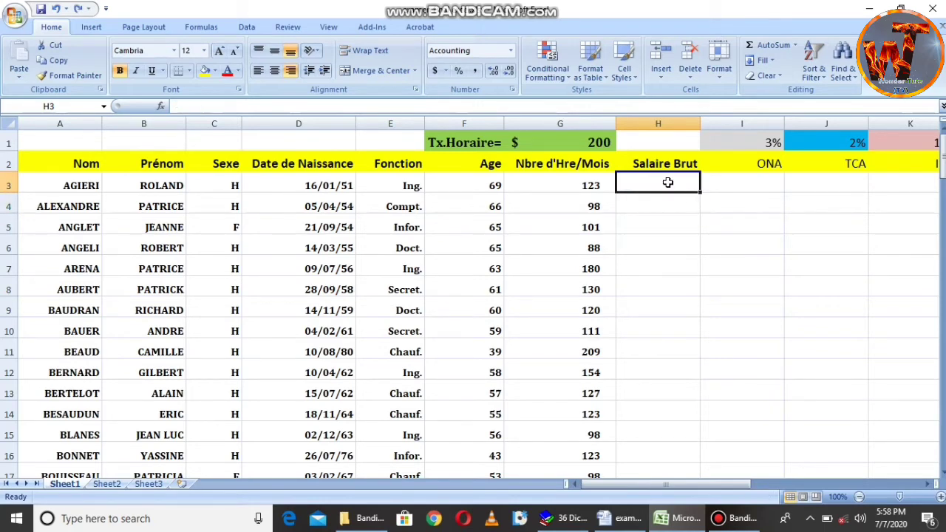
# - Re-enter H3 as =G3*$G$1, locking the G1 rate as absolute
pyautogui.write('=')
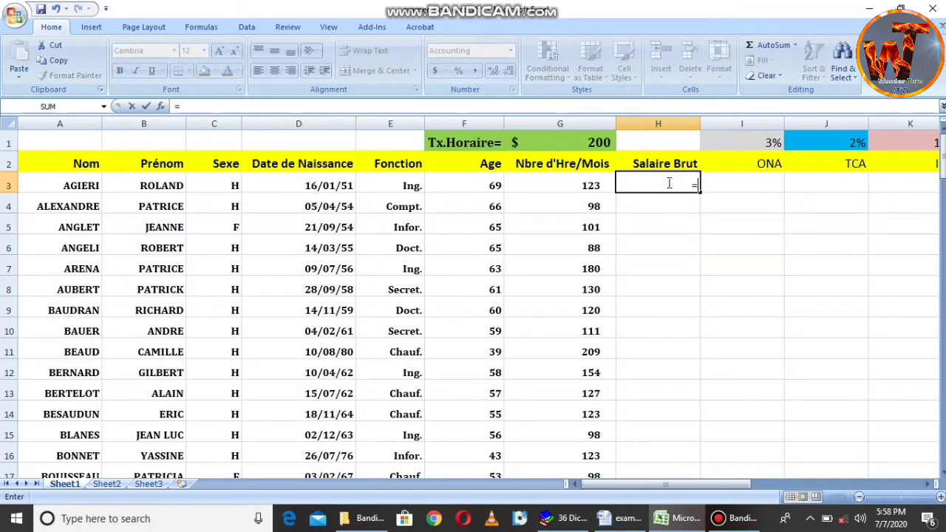
pyautogui.click(587, 185)
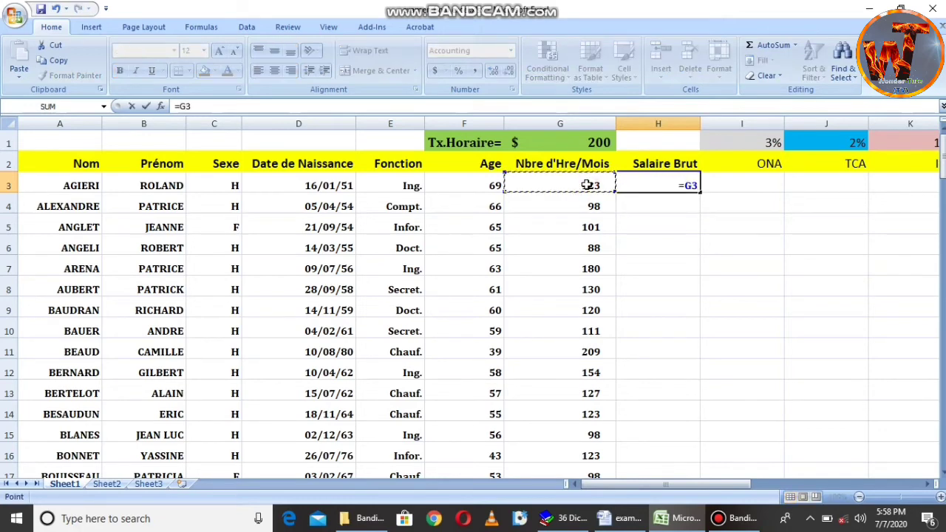
pyautogui.write('*')
pyautogui.click(593, 145)
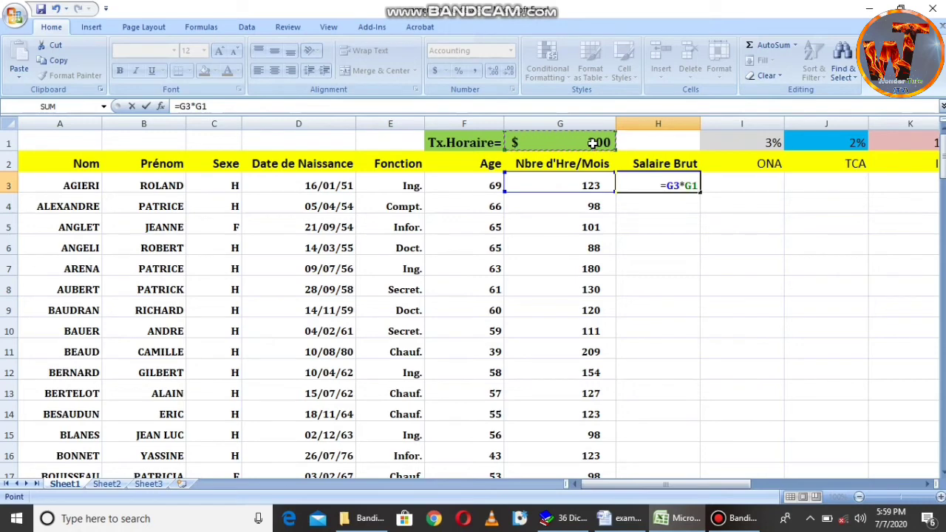
pyautogui.press('F4')
pyautogui.press('Return')
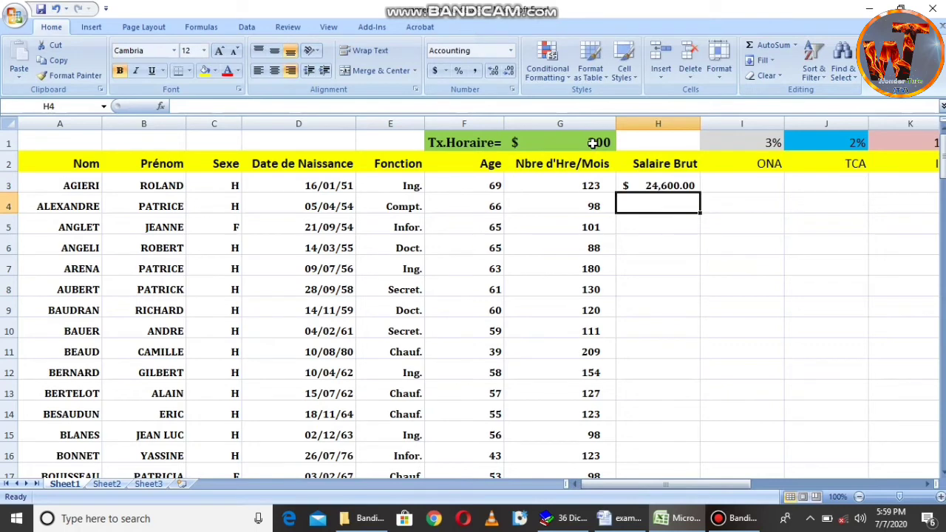
# - Fill =G3*$G$1 down the whole Salaire Brut column
pyautogui.click(667, 186)
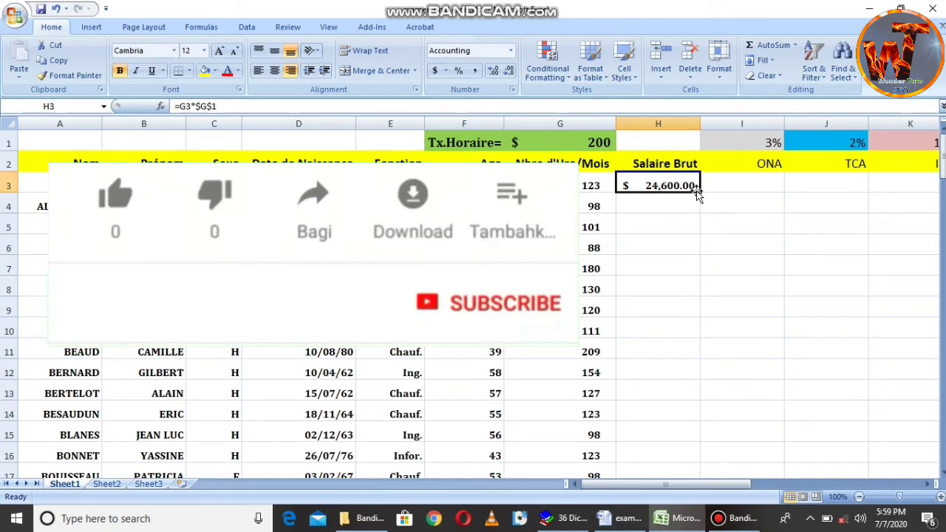
pyautogui.moveTo(700, 192); pyautogui.dragTo(696, 194)
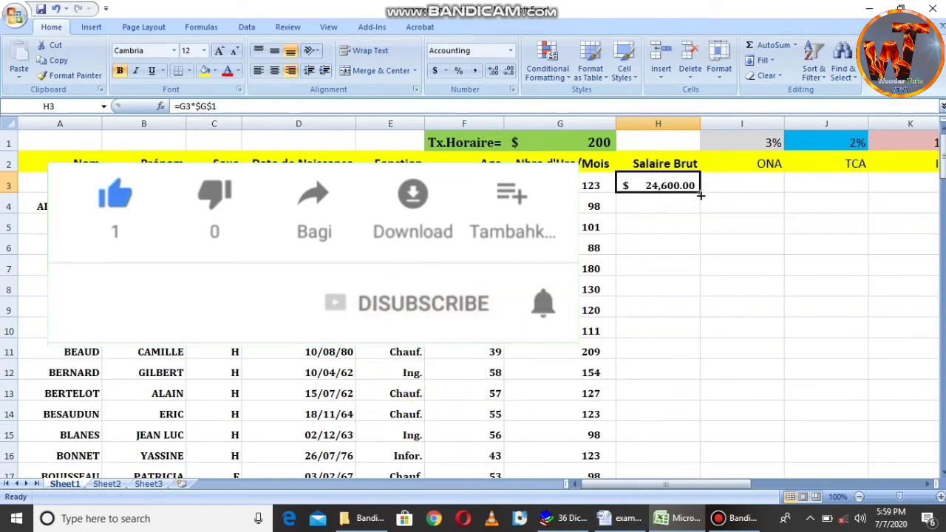
pyautogui.doubleClick(700, 192)
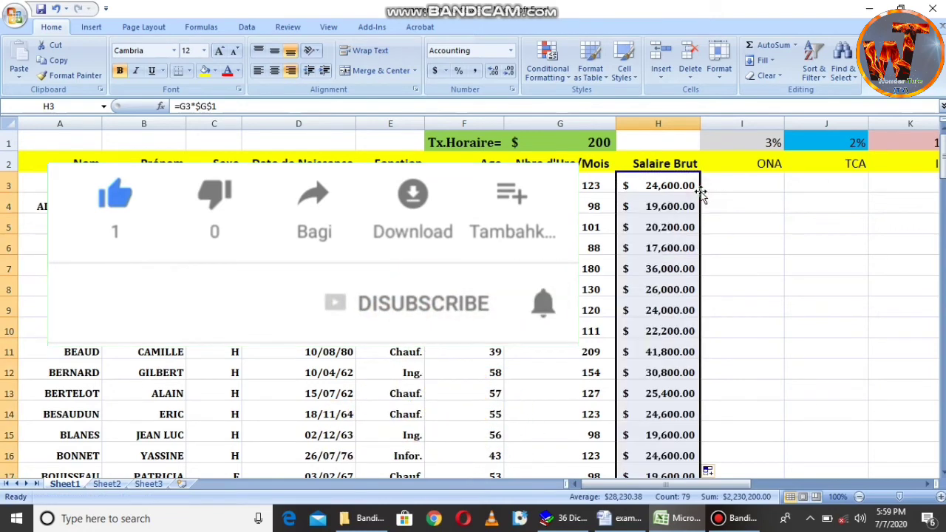
pyautogui.moveTo(942, 159)
pyautogui.mouseDown()
pyautogui.moveTo(942, 326)
pyautogui.moveTo(943, 168)
pyautogui.mouseUp()
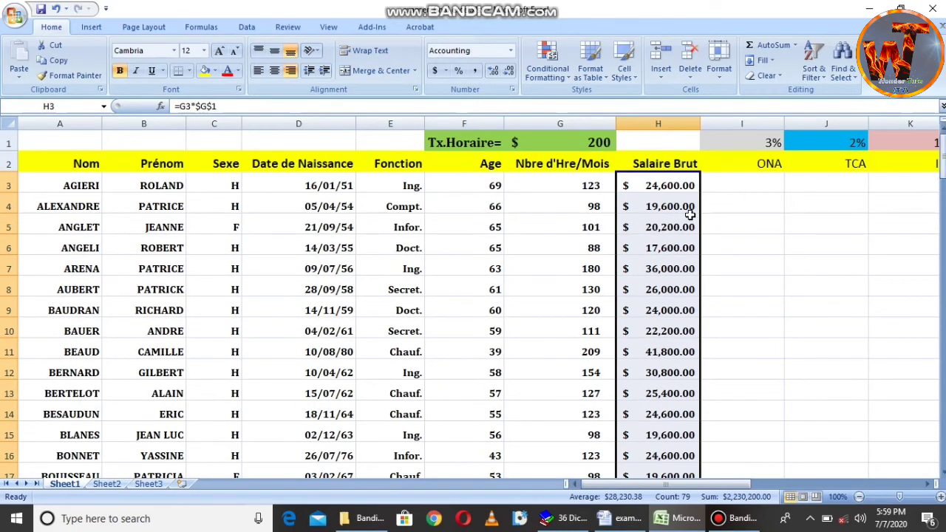
# - Undo the fill, rewrite H3 as =$G$1*G3, and fill it down the column
pyautogui.hotkey('ctrl', 'z')
pyautogui.press('Delete')
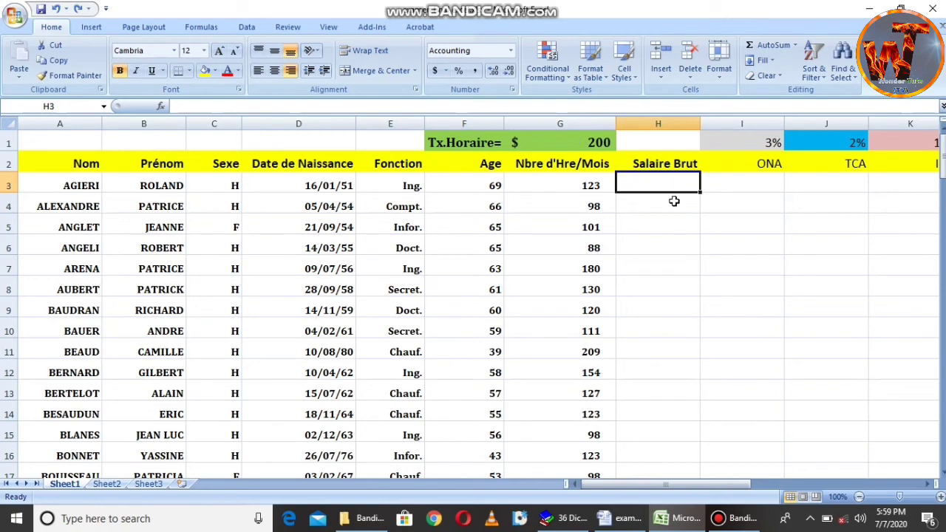
pyautogui.write('=')
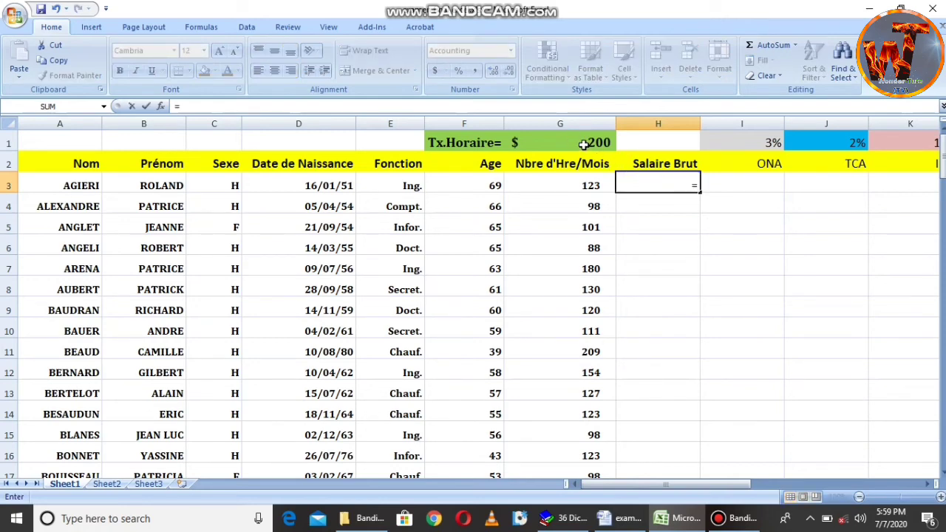
pyautogui.click(584, 144)
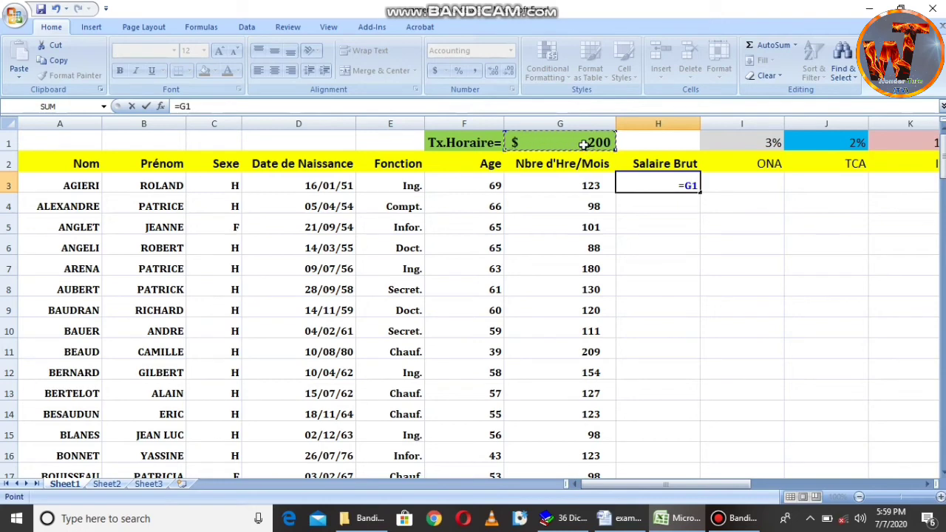
pyautogui.press('F4')
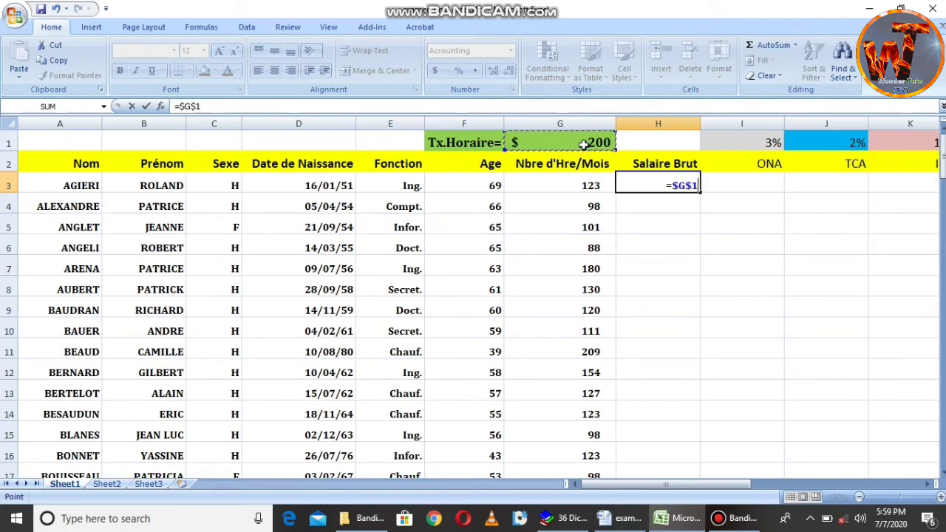
pyautogui.write('*')
pyautogui.click(584, 182)
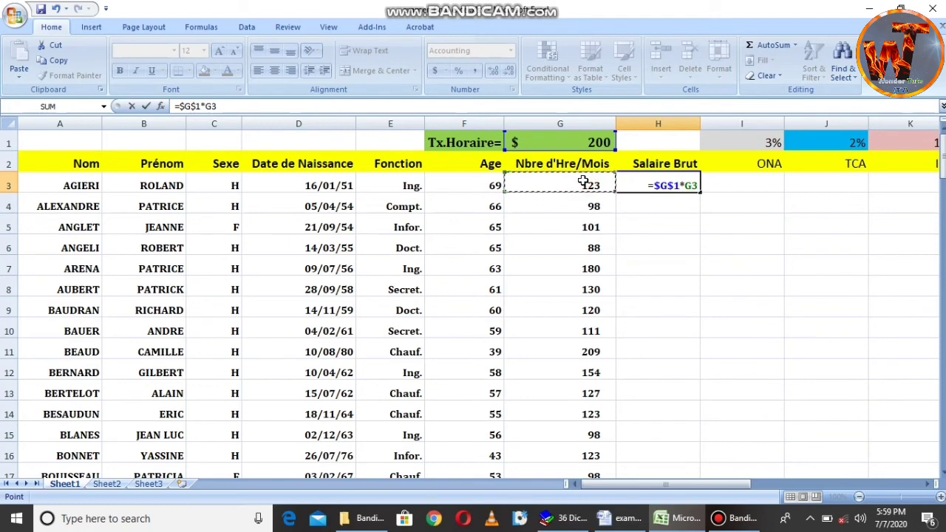
pyautogui.press('Return')
pyautogui.click(656, 181)
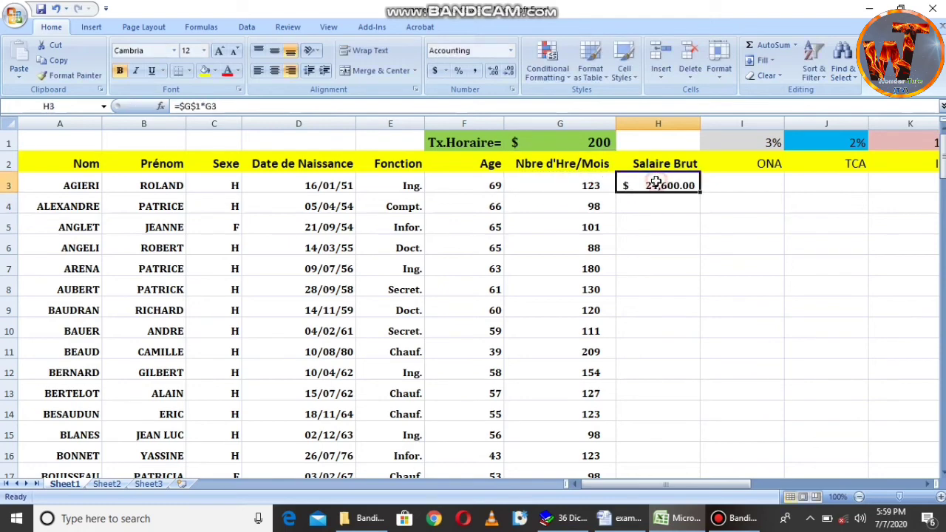
pyautogui.doubleClick(698, 192)
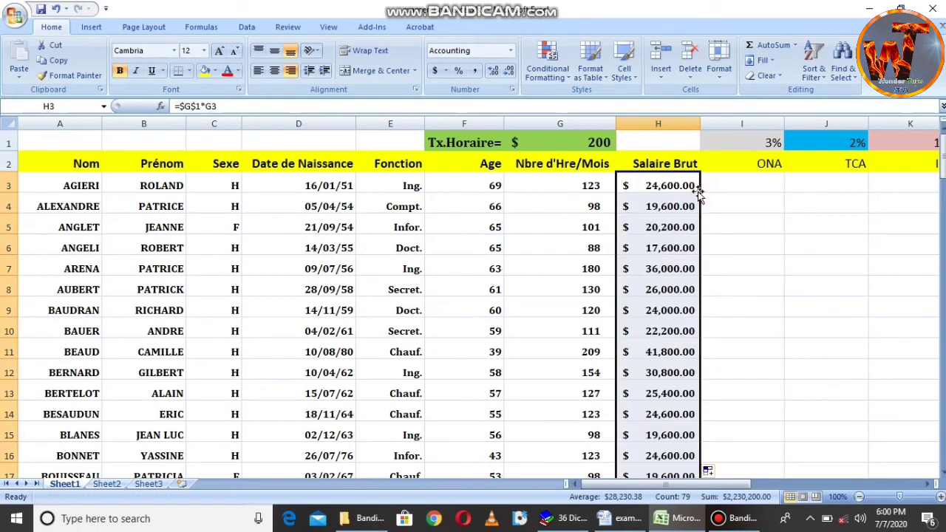